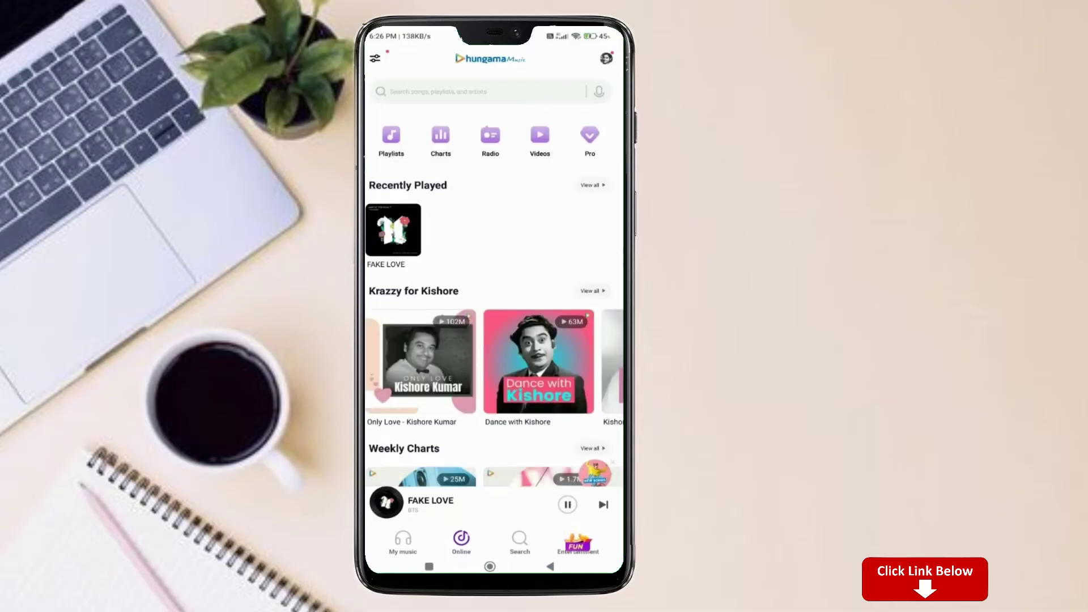
# Exit Hungama Music to the launcher home screen with the Home key.
pyautogui.press('super')
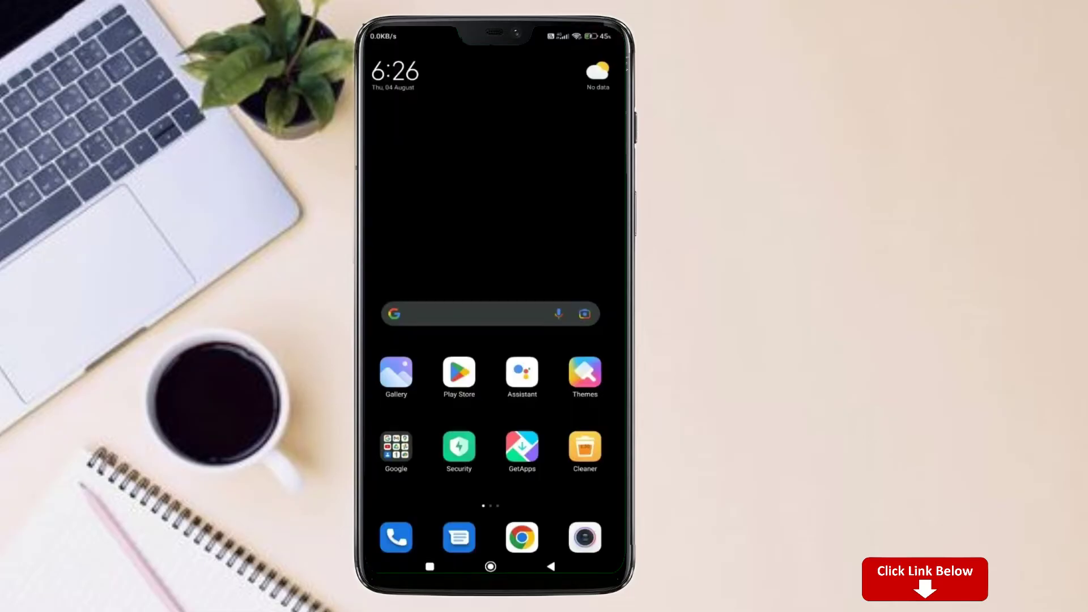